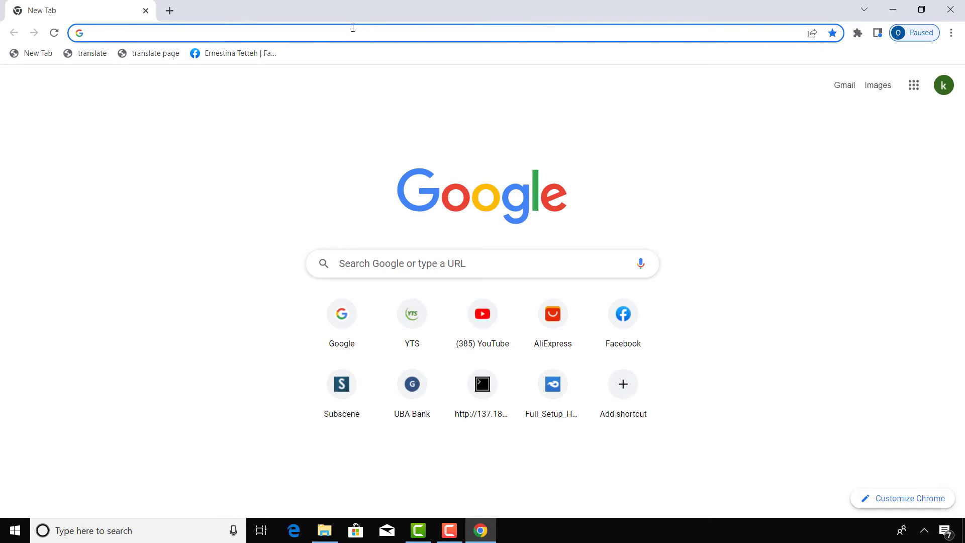
Step: Search Google for 'ventoy' and open the official ventoy.net homepage
left_click(351, 30)
type("g")
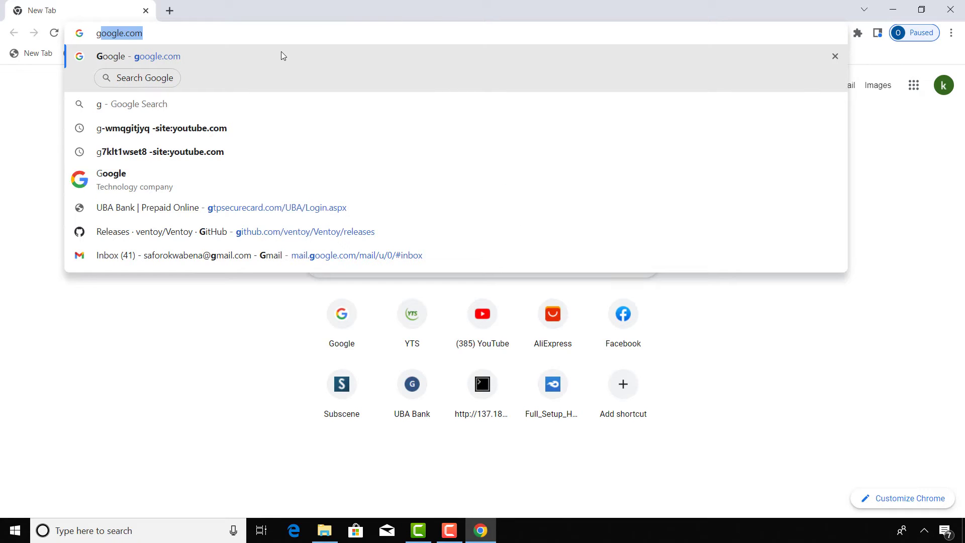
left_click(282, 55)
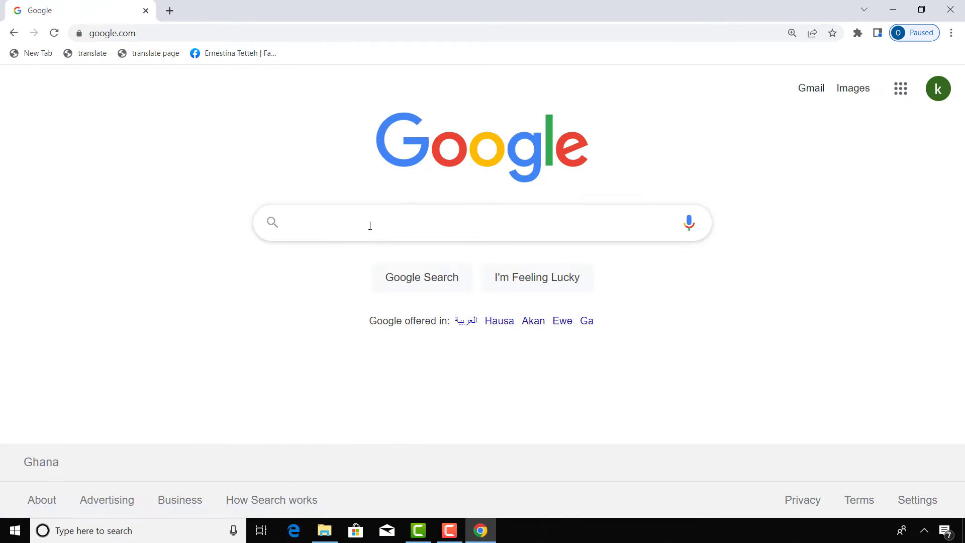
left_click(370, 225)
type("ventoy")
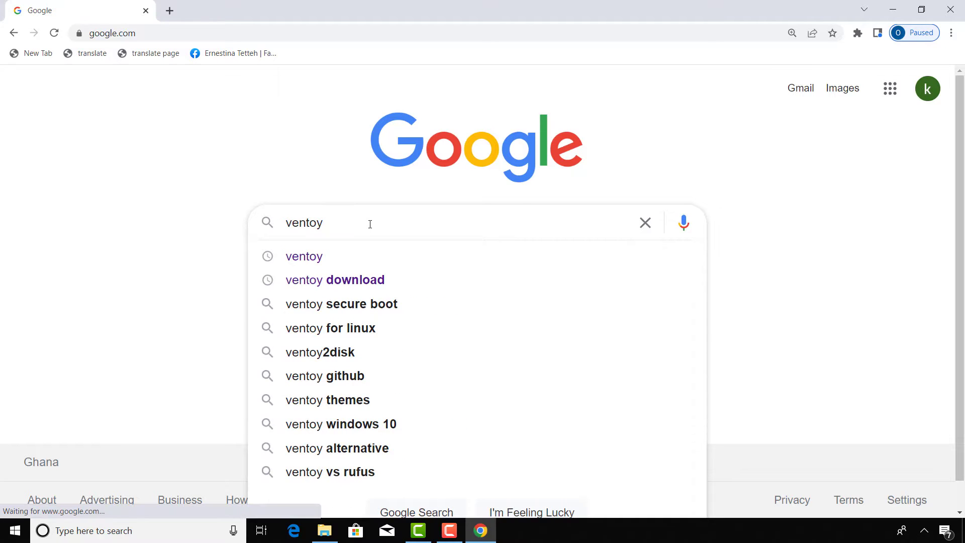
key("Return")
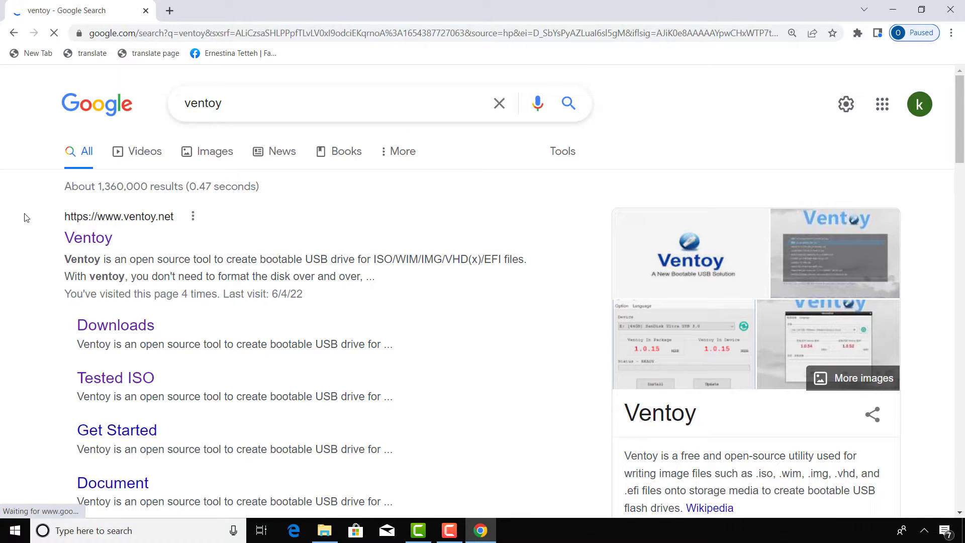
left_click(89, 247)
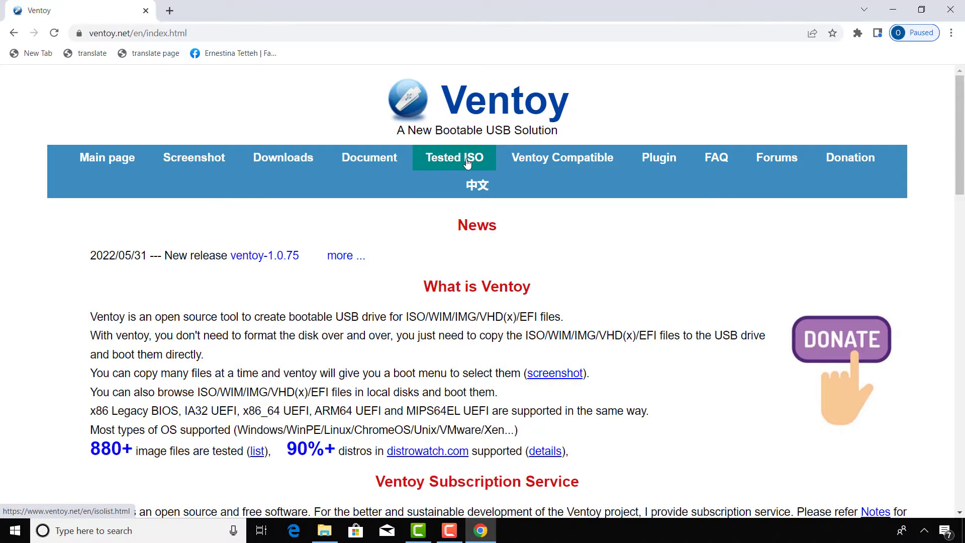
Step: Browse the Tested ISO page's OS series lists and tested image file table
left_click(465, 161)
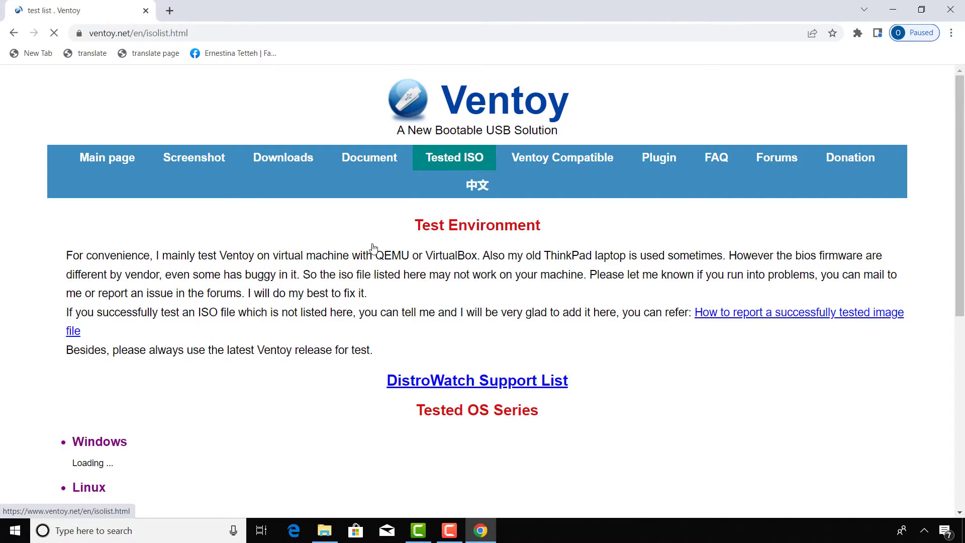
scroll(156, 270, "down", 3)
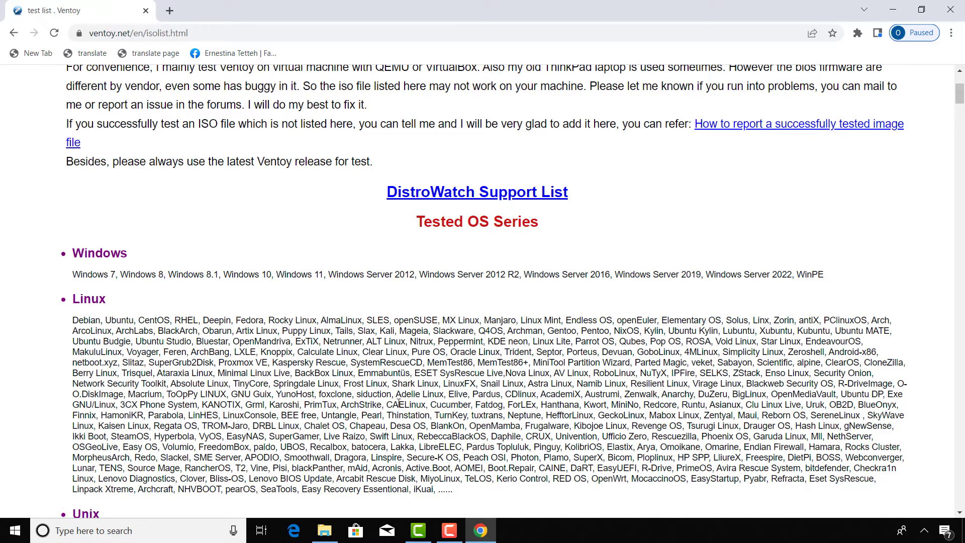
scroll(243, 414, "down", 3)
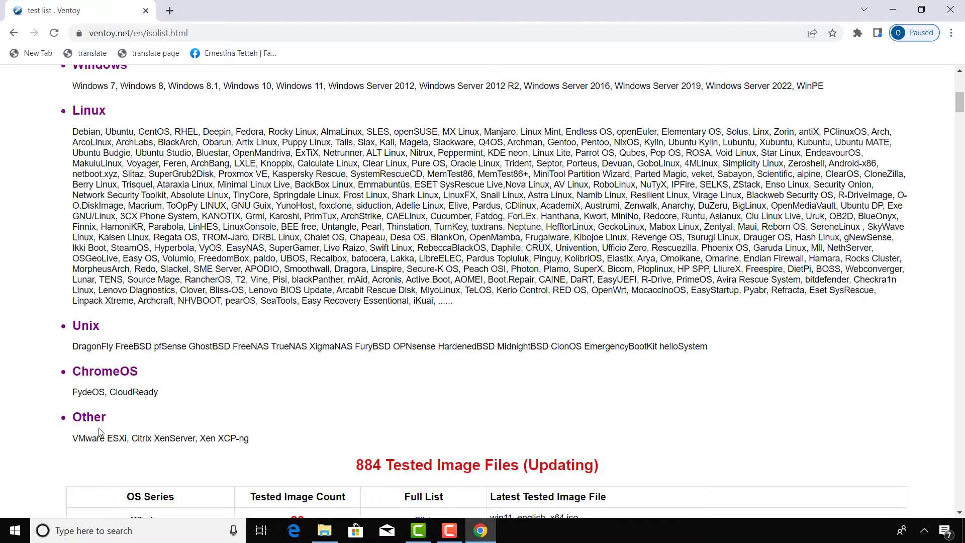
scroll(152, 427, "down", 2)
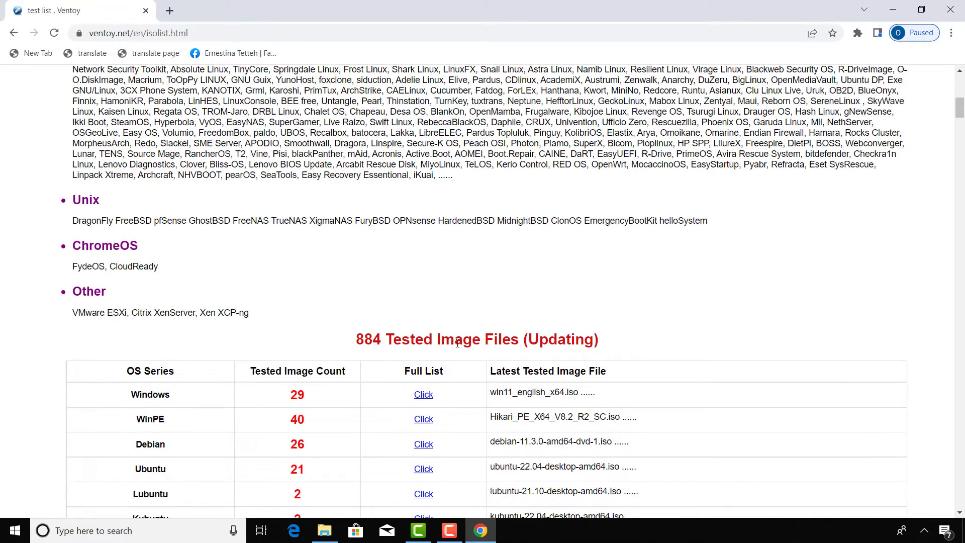
scroll(390, 390, "down", 5)
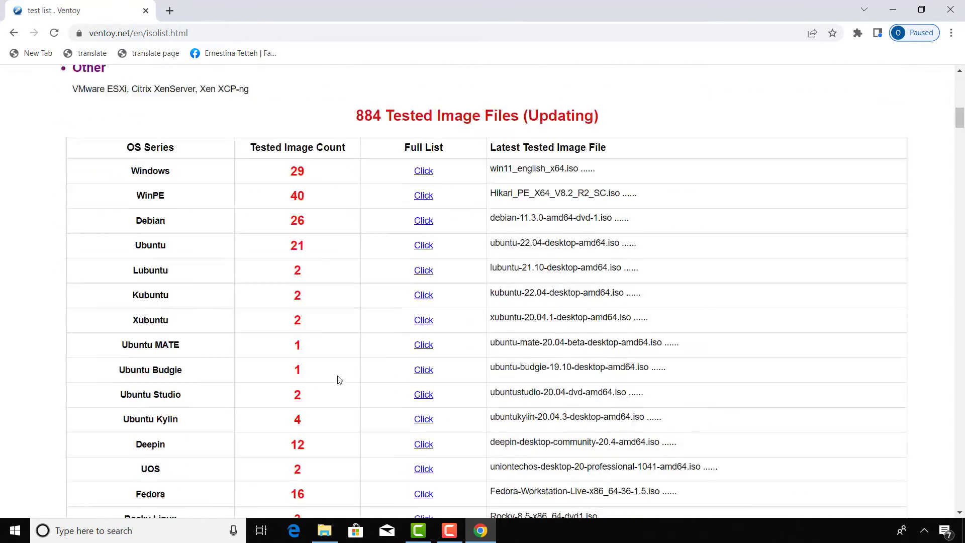
scroll(412, 301, "up", 15)
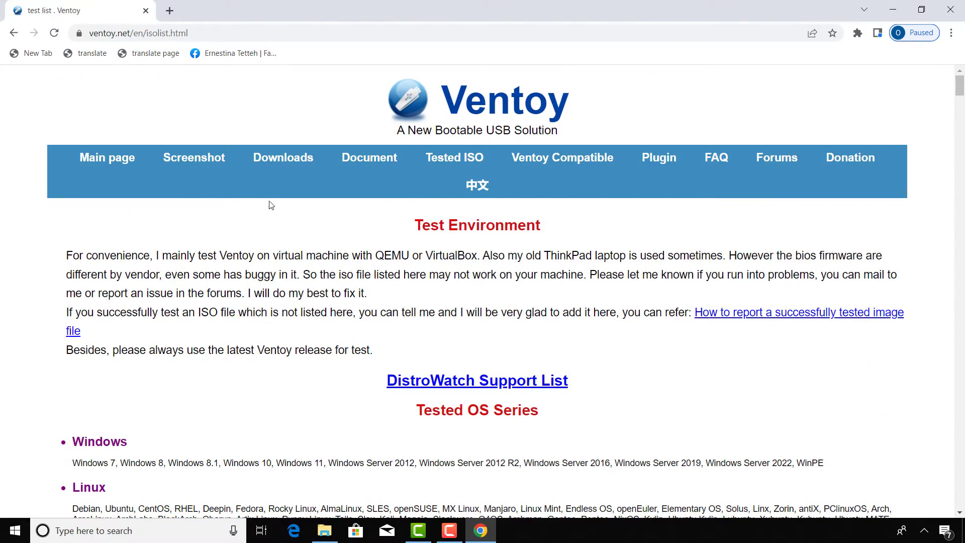
Step: Go from the Downloads page to GitHub releases and download ventoy-1.0.75-windows.zip
left_click(276, 164)
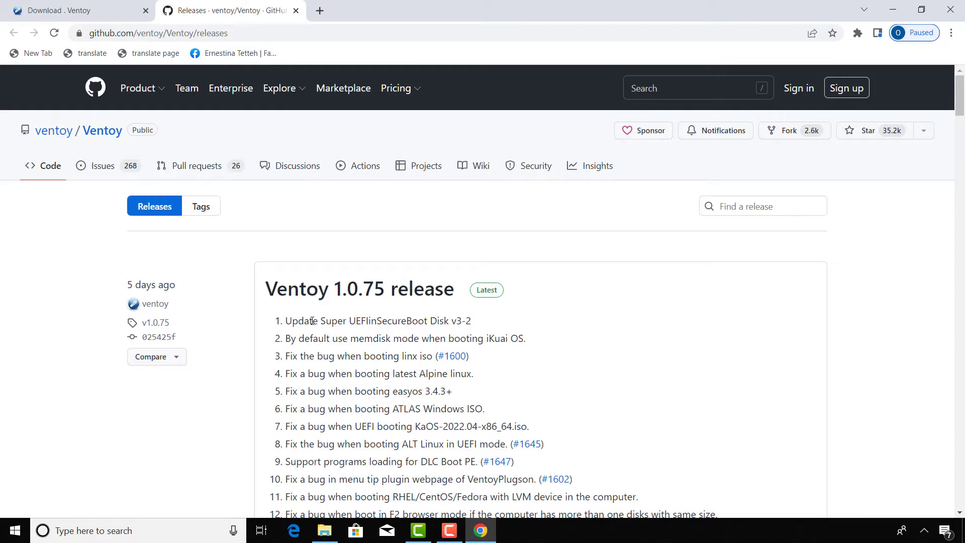
scroll(383, 294, "down", 10)
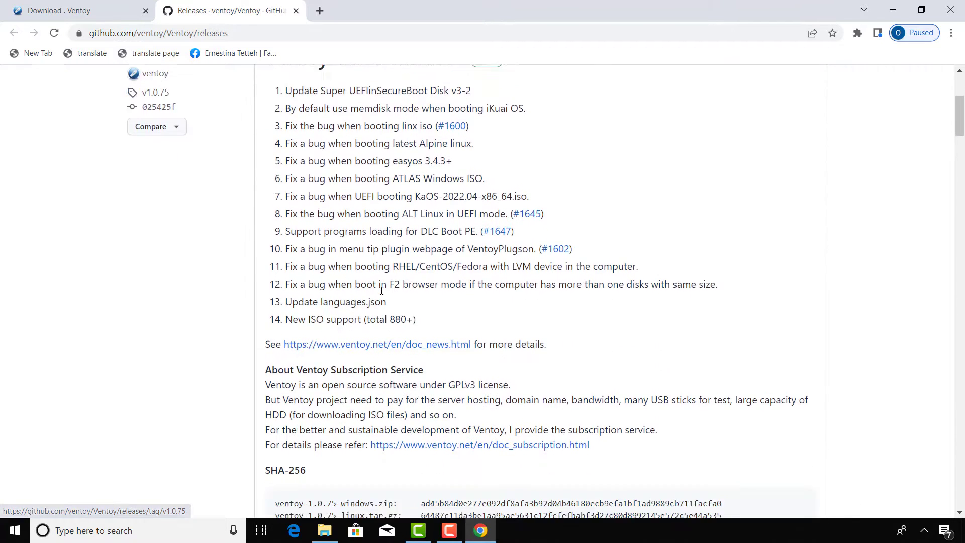
scroll(381, 293, "down", 2)
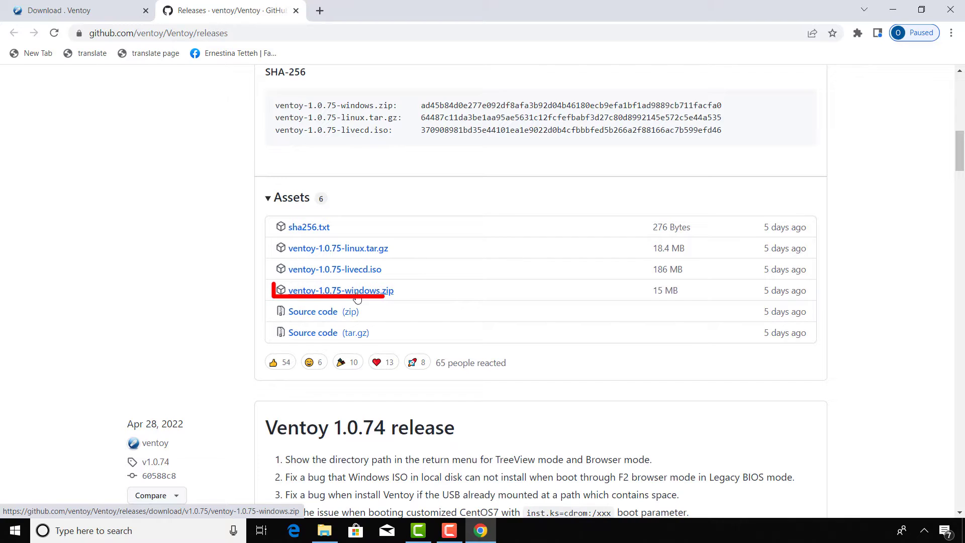
left_click(327, 291)
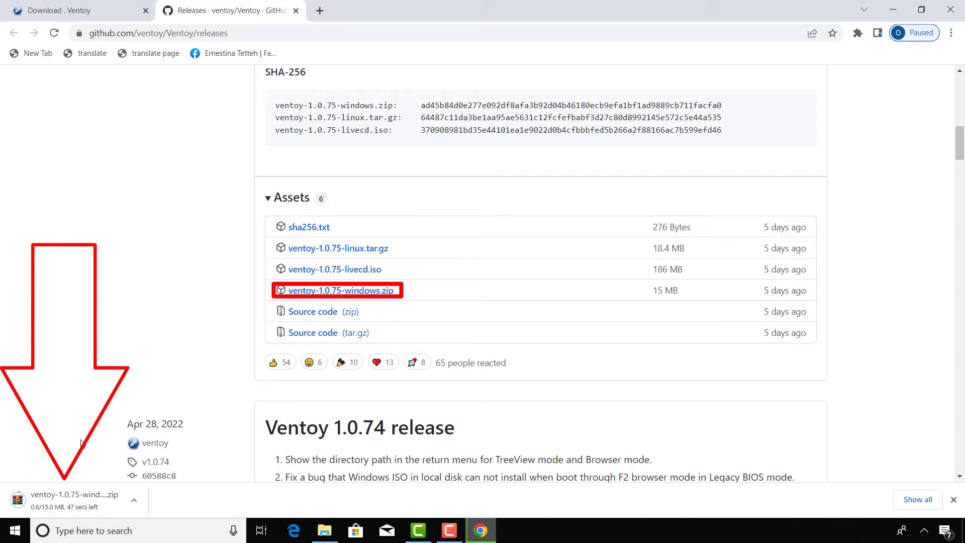
Step: Extract the ventoy-1.0.75 folder from the zip to the Desktop, then close WinRAR
left_click(73, 501)
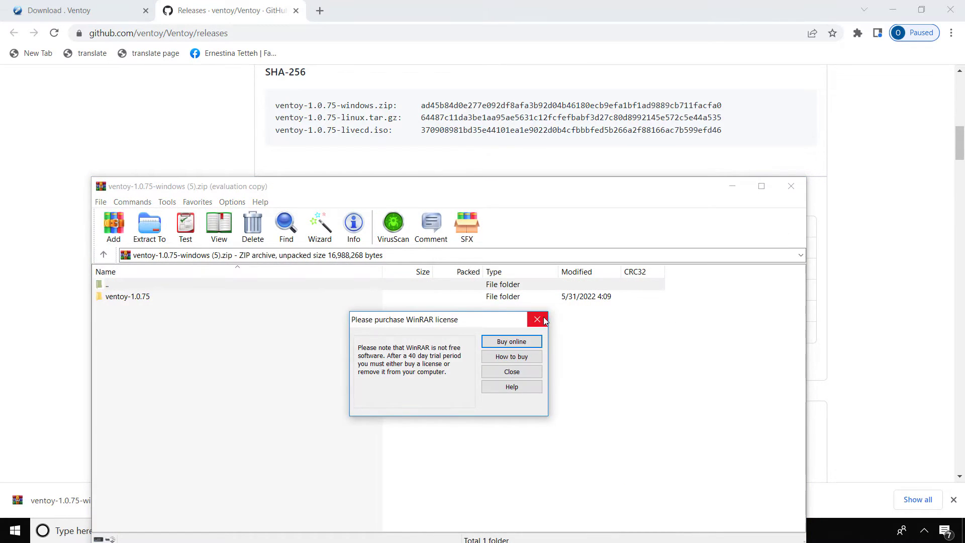
left_click(537, 319)
left_click(146, 299)
right_click(150, 299)
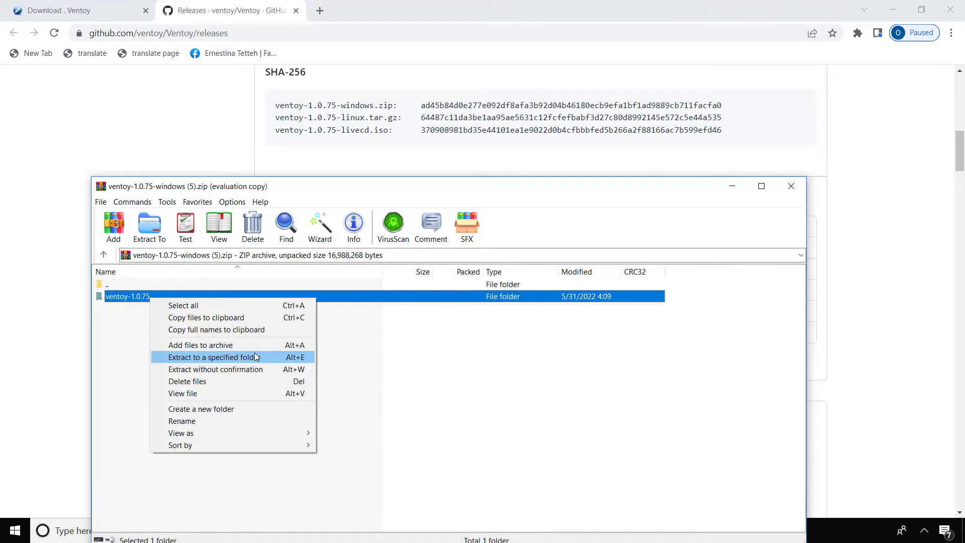
left_click(226, 358)
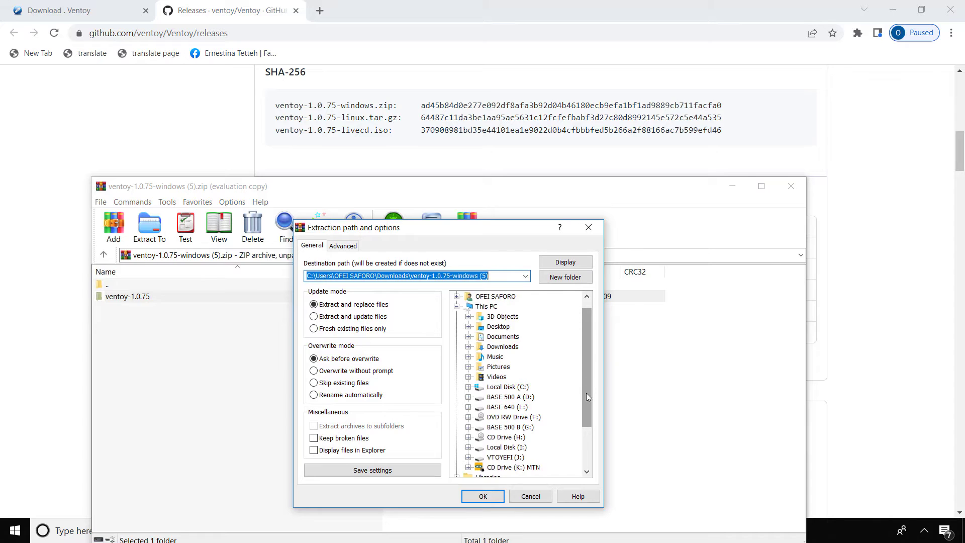
left_click_drag(586, 394, 583, 351)
left_click(475, 296)
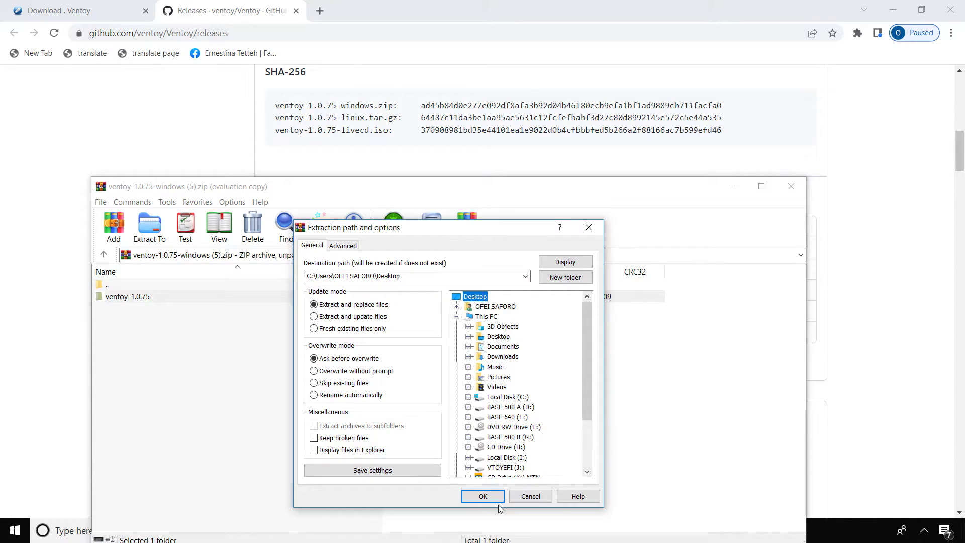
left_click(482, 496)
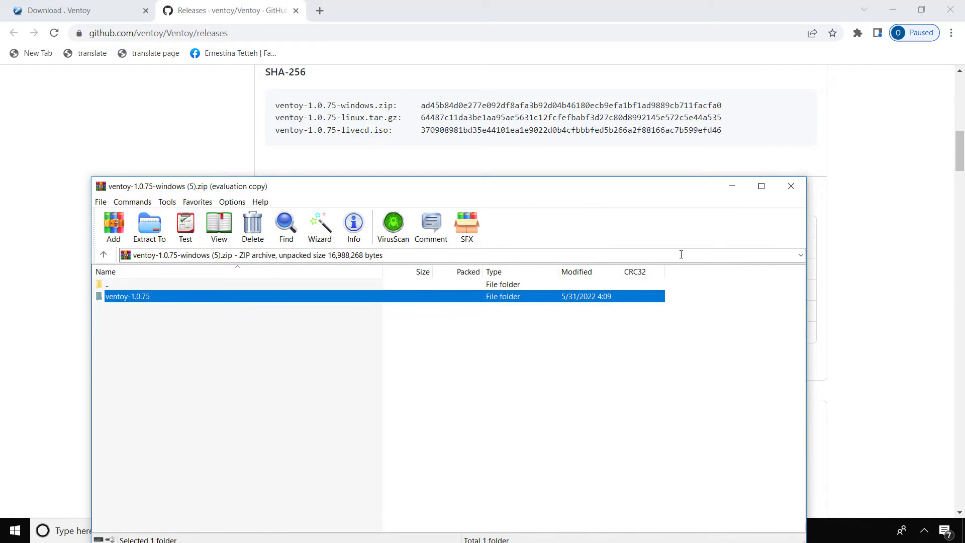
left_click(791, 186)
Step: Close the browser and launch Ventoy2Disk from the extracted ventoy-1.0.75 folder
left_click(958, 14)
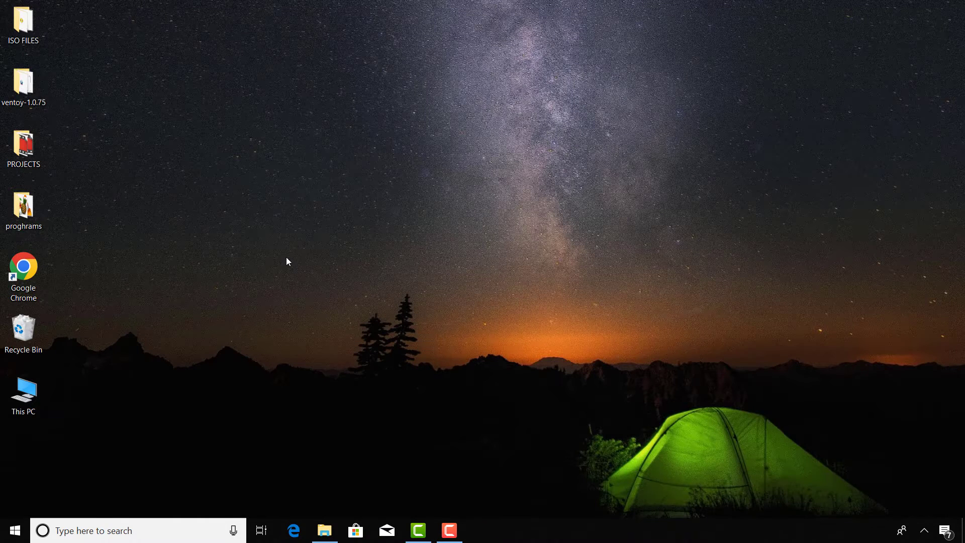
double_click(30, 85)
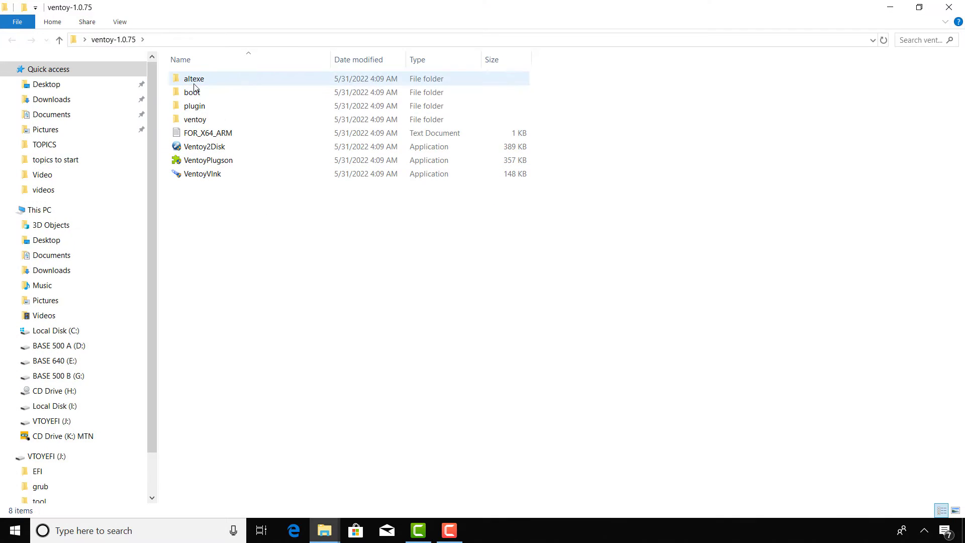
double_click(210, 148)
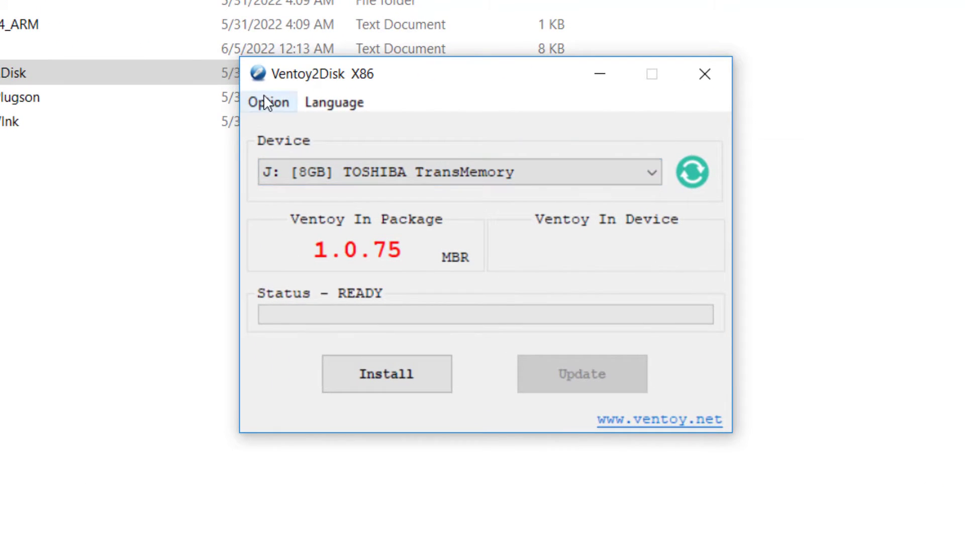
Step: Enable Secure Boot Support and check the Partition Style option shows MBR
left_click(263, 104)
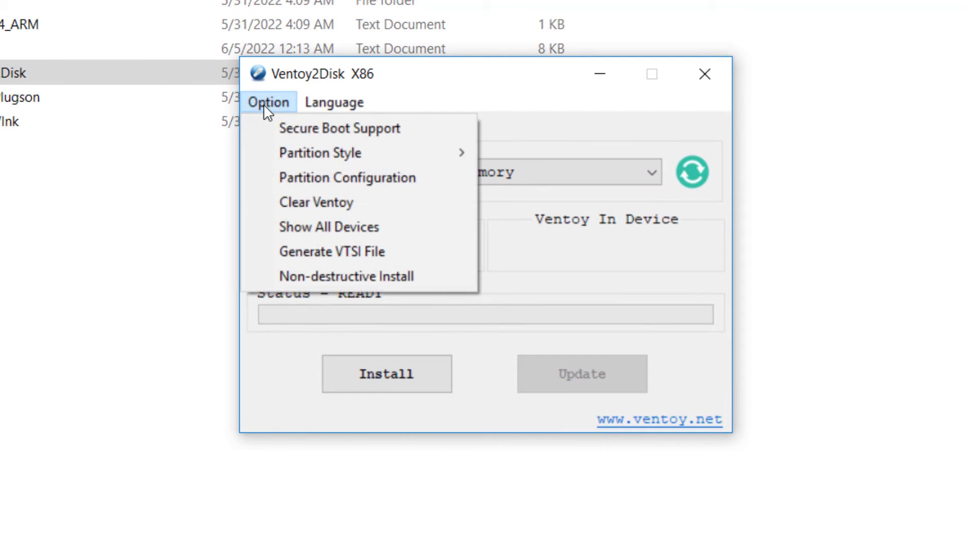
left_click(379, 126)
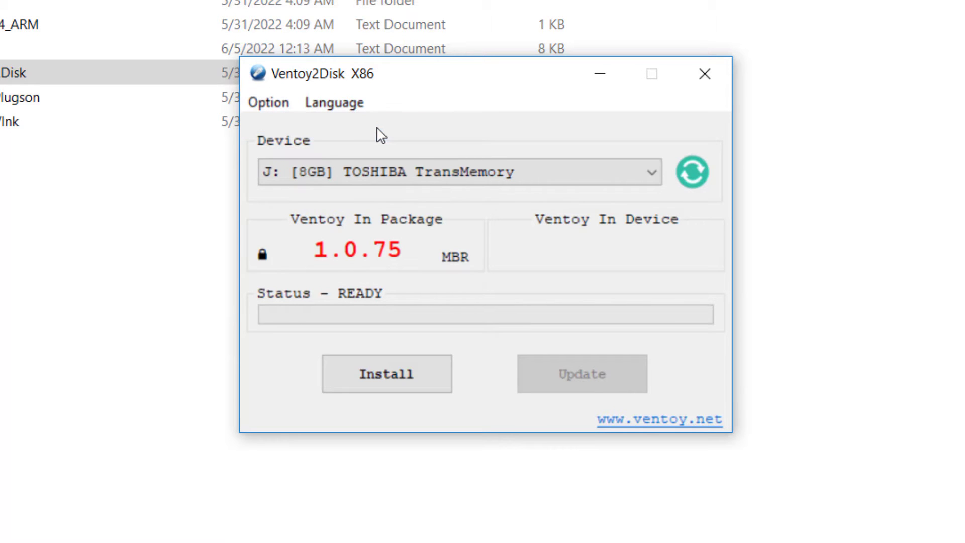
left_click(283, 108)
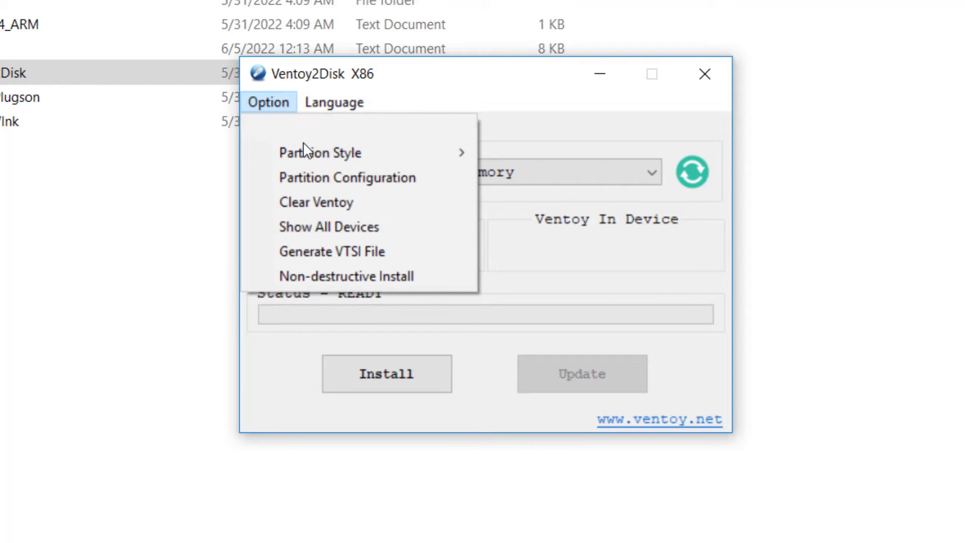
mouse_move(338, 156)
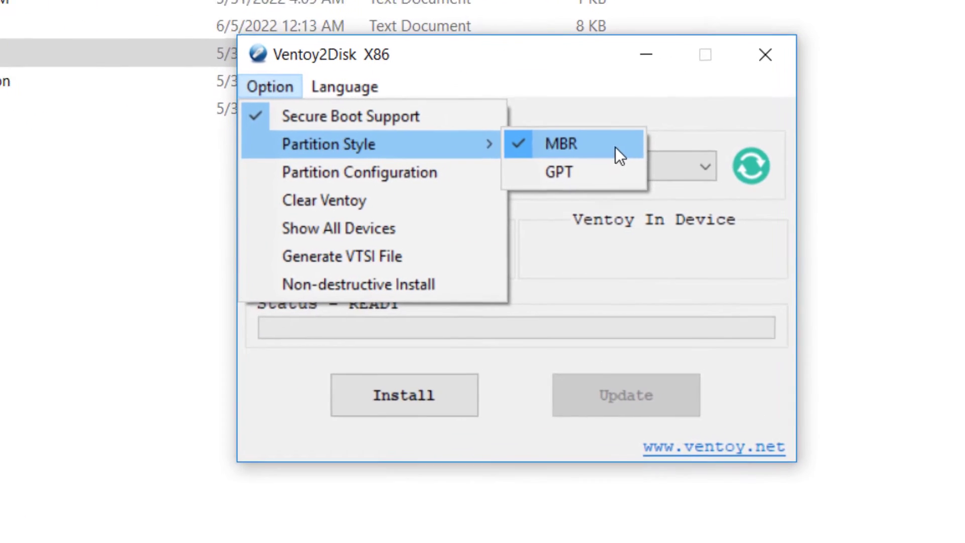
Step: Keep MBR, install Ventoy to the TOSHIBA drive accepting both format warnings, and dismiss the success message
left_click(731, 173)
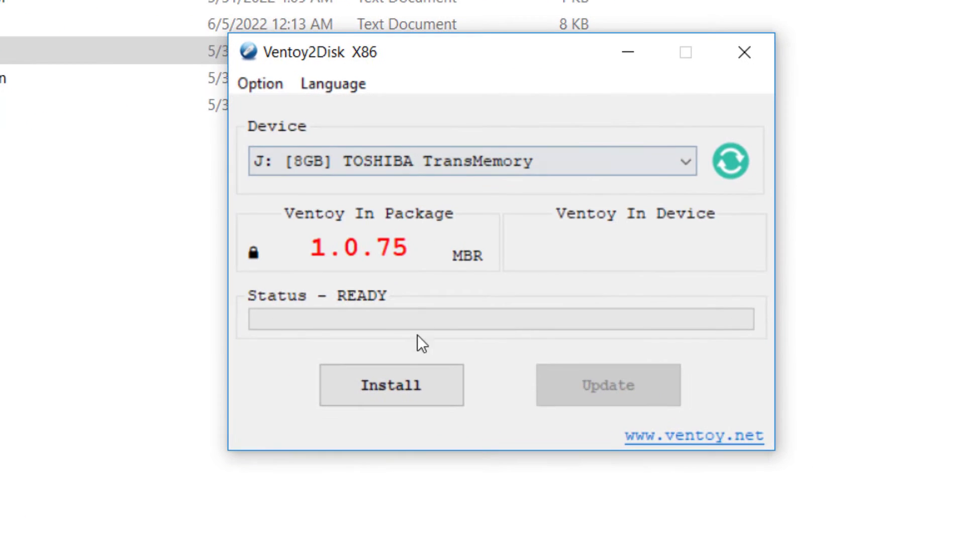
left_click(404, 392)
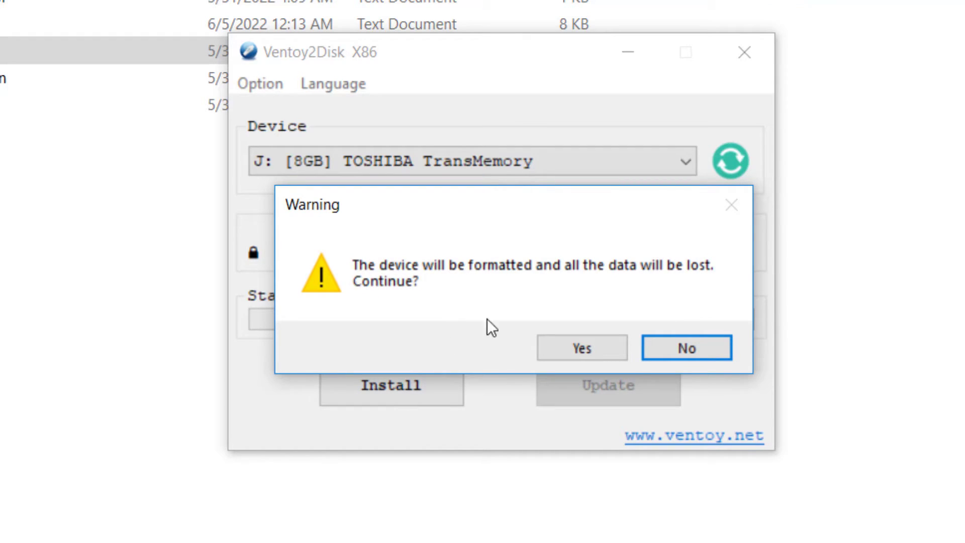
left_click(592, 347)
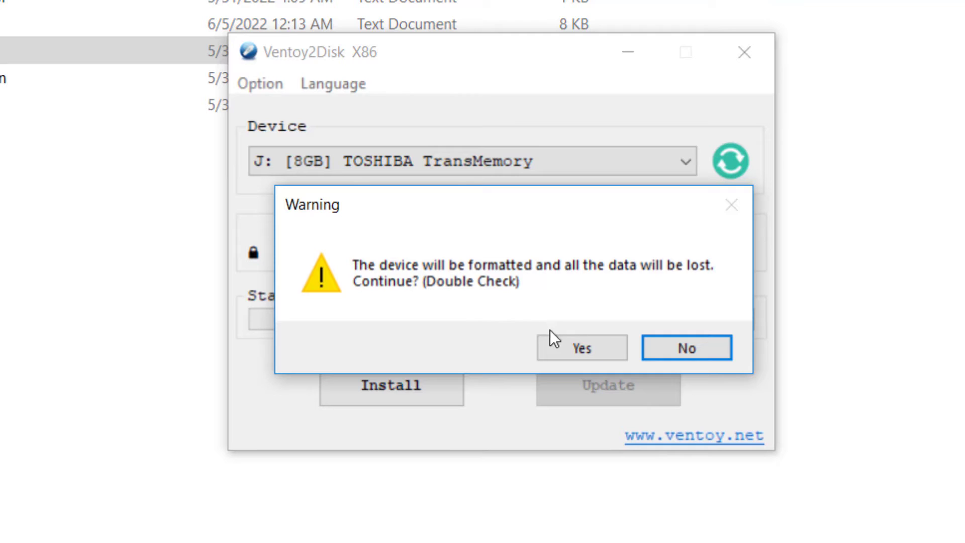
left_click(572, 344)
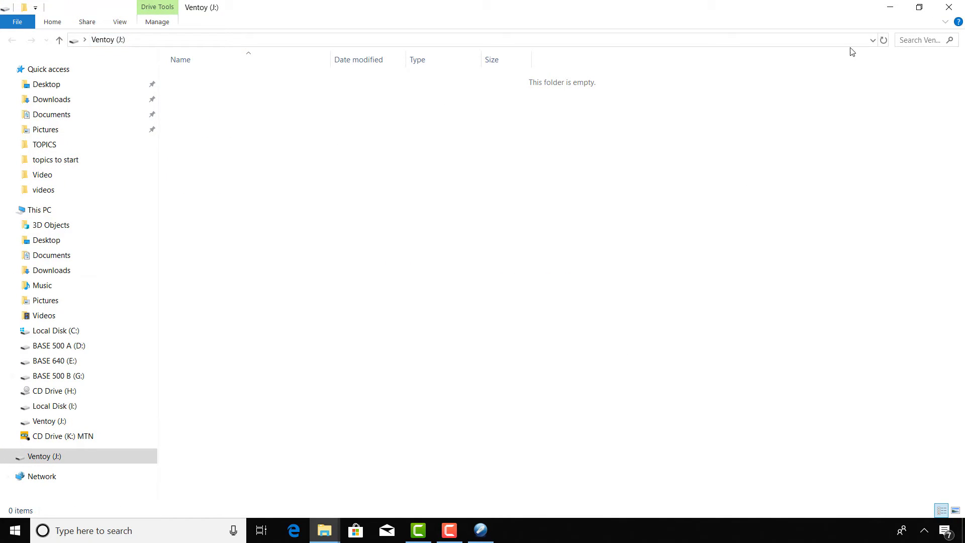
left_click(900, 12)
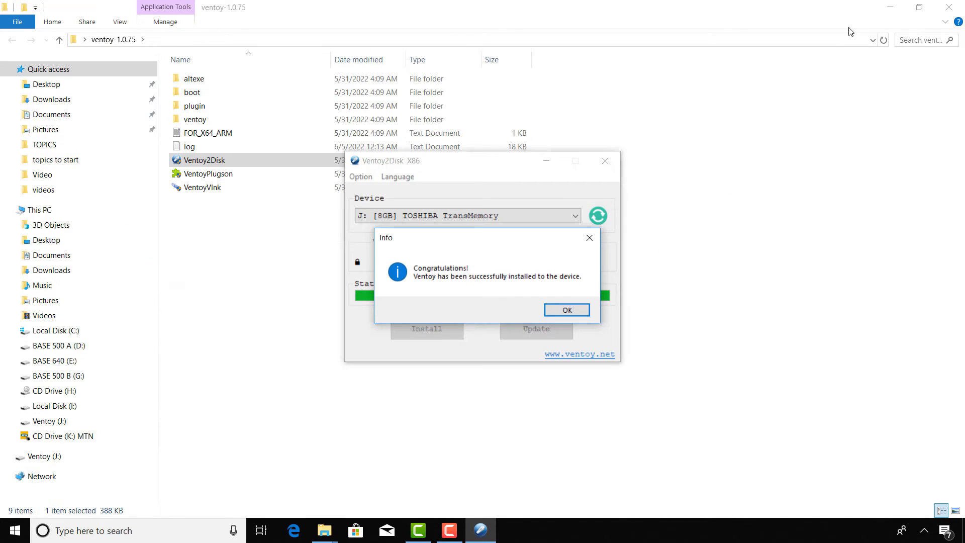
left_click(561, 308)
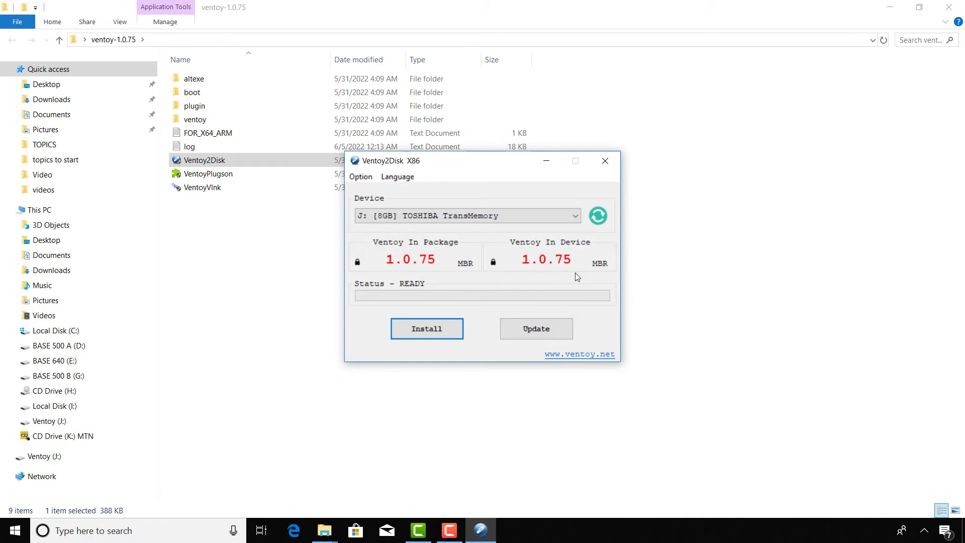
Step: Close Ventoy2Disk and its folder, then copy the ubcd539 and Win10.PRO ISOs from ISO FILES
left_click(605, 161)
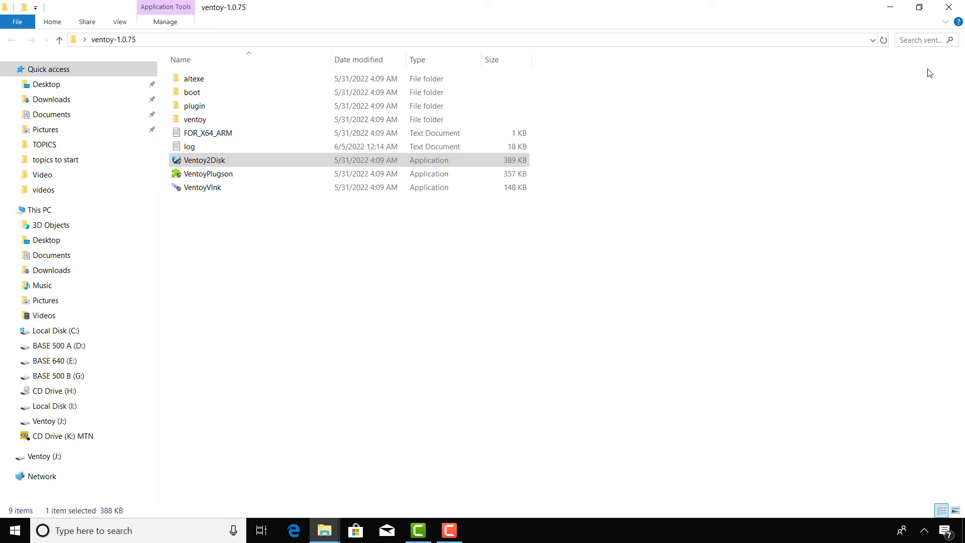
left_click(949, 7)
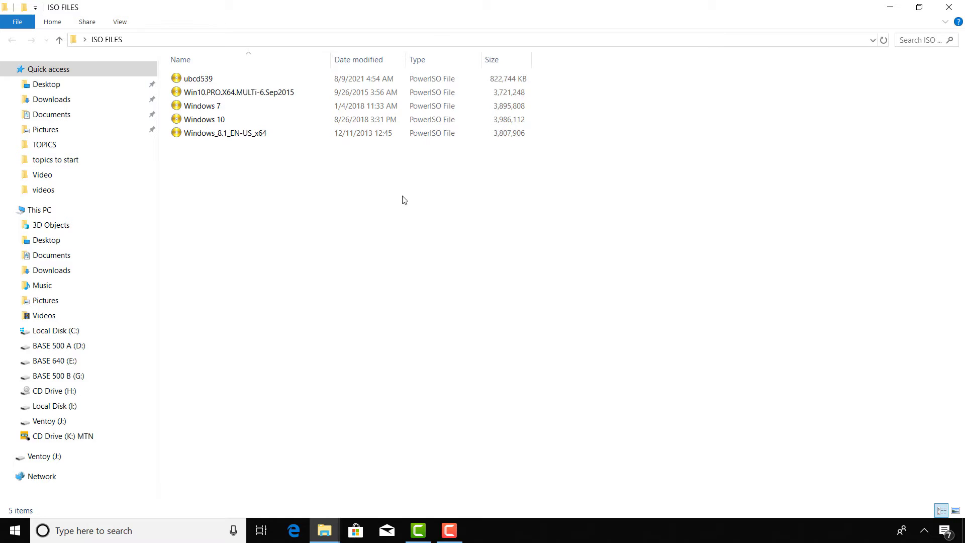
left_click(254, 94)
left_click(215, 80, "ctrl")
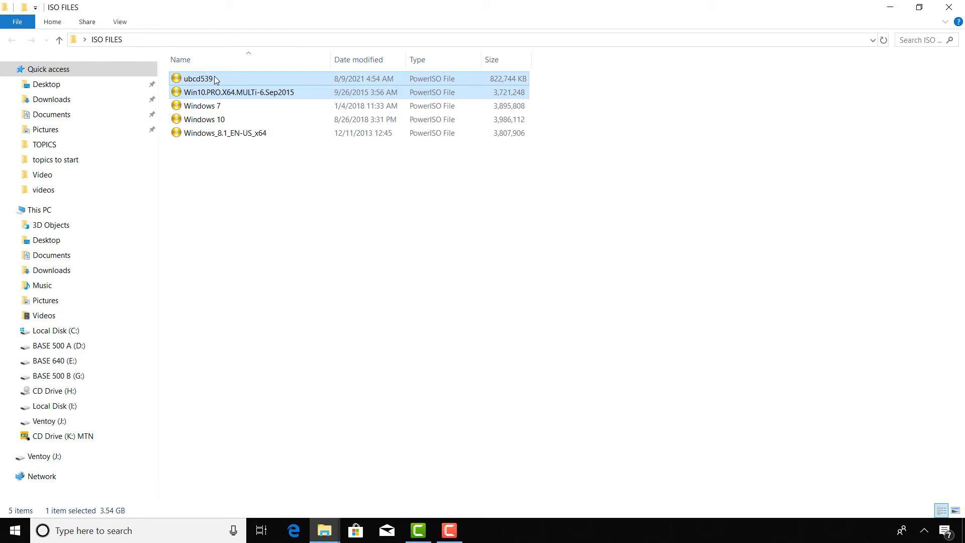
right_click(215, 79)
left_click(305, 326)
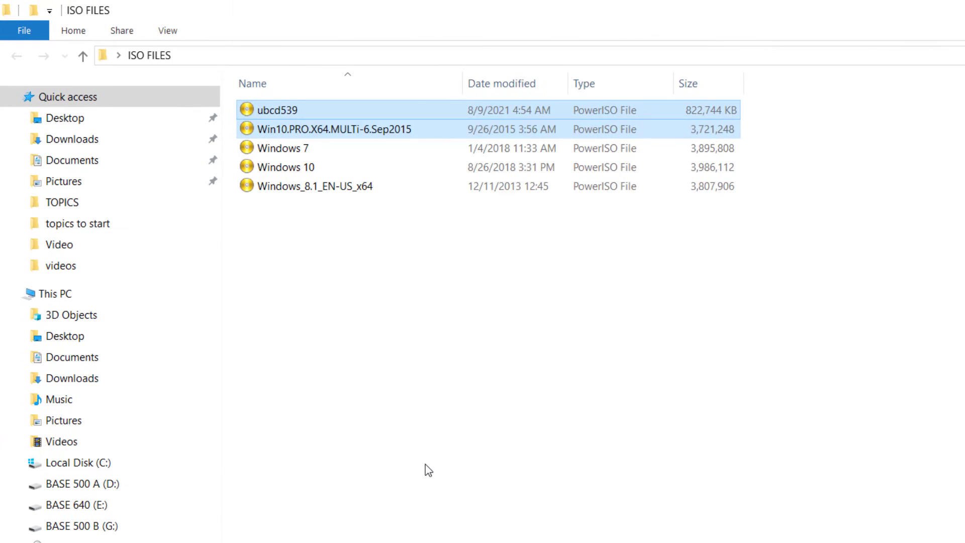
Step: Paste the two ISO files into the Ventoy (J:) drive
key("super+d")
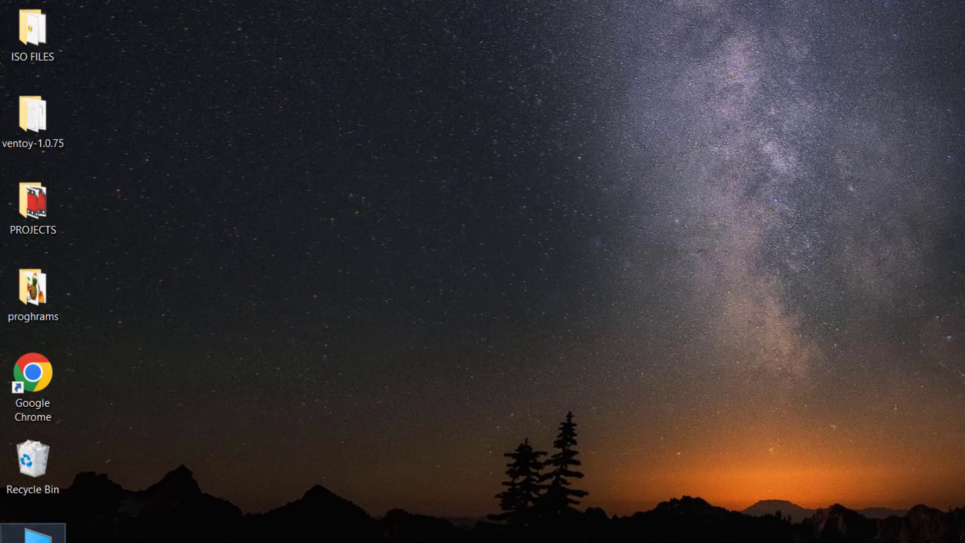
key("super+e")
double_click(926, 324)
right_click(524, 288)
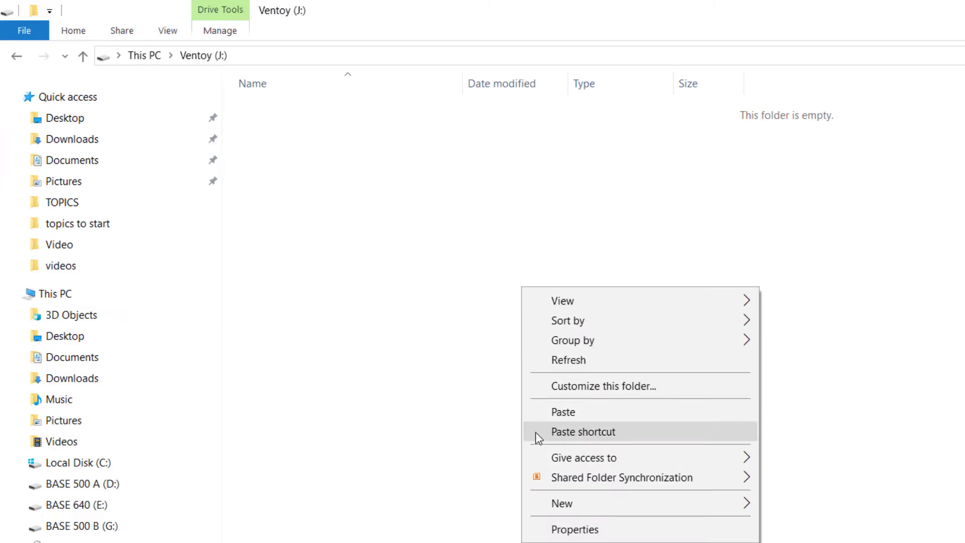
left_click(553, 413)
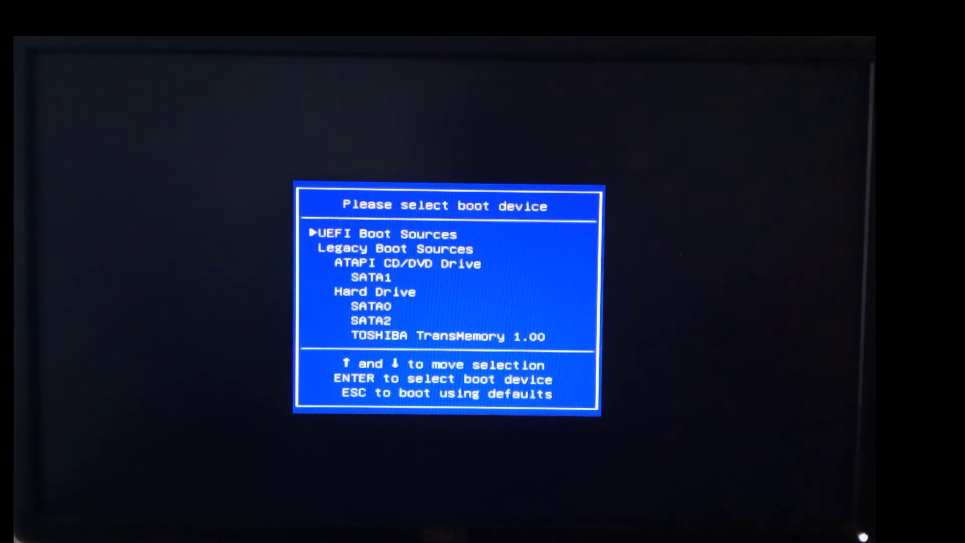
Step: Boot from TOSHIBA TransMemory 1.00 in the BIOS boot device list
key("Down")
key("Down")
key("Down")
key("Down")
key("Down")
key("Down")
key("Down")
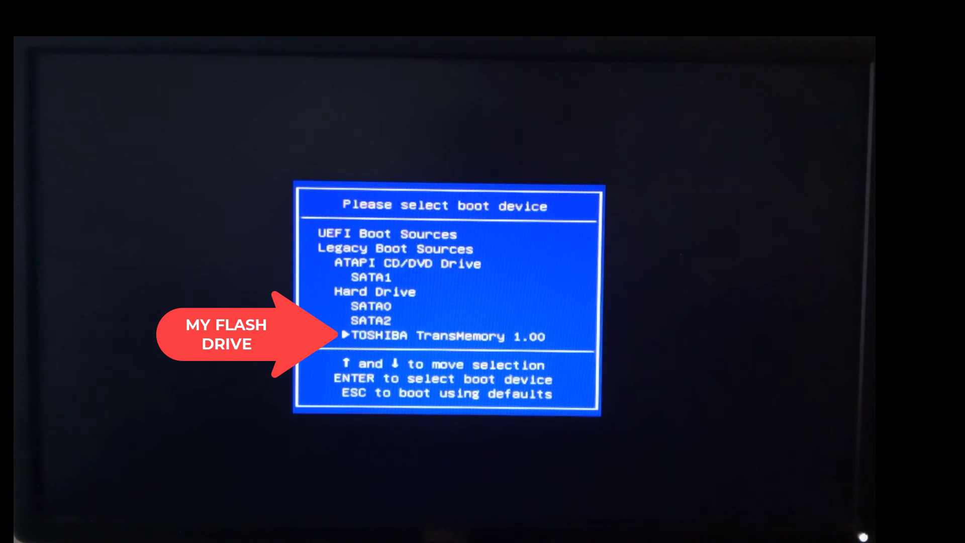
key("Return")
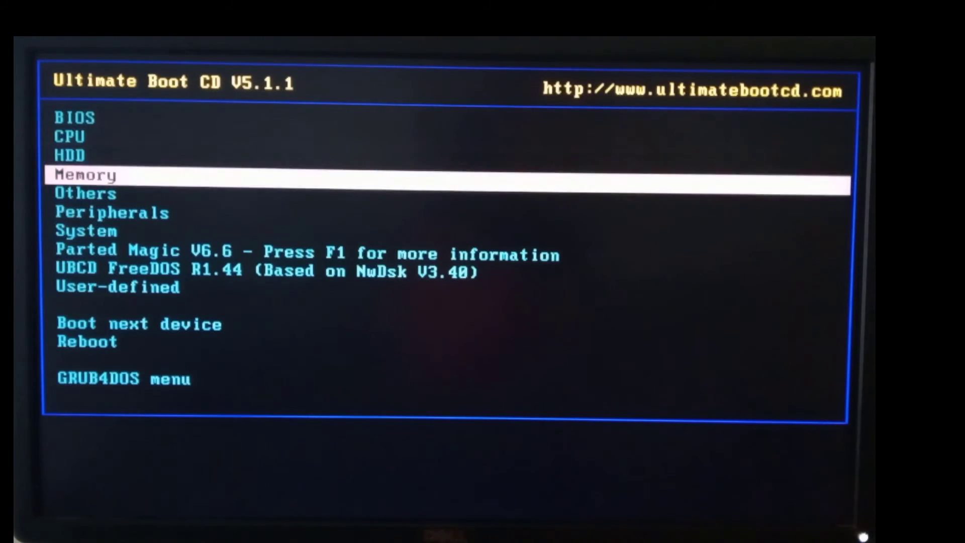
Step: Move up to the BIOS entry in the Ultimate Boot CD menu
key("Up")
key("Up")
key("Up")
key("Up")
key("Up")
key("Up")
key("Up")
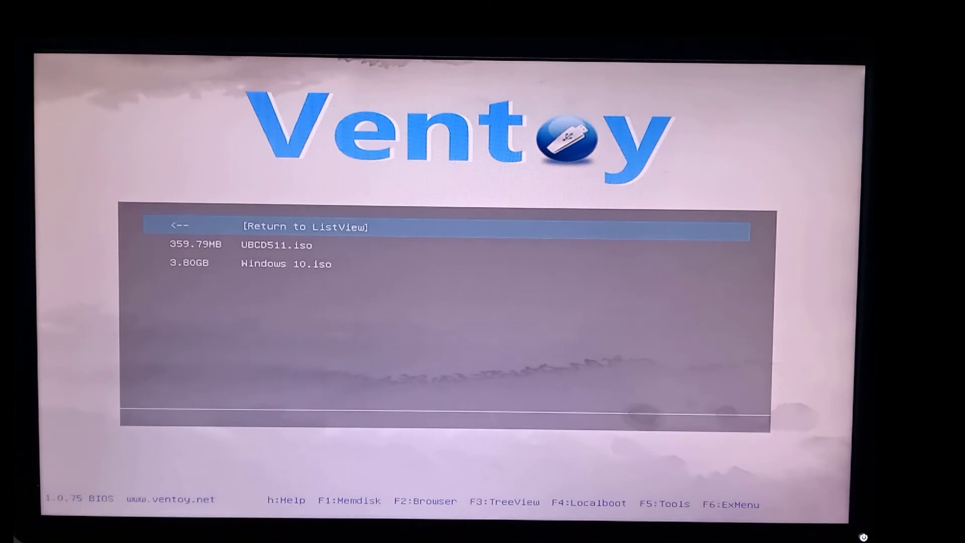
Step: Boot Windows 10.iso from the Ventoy menu and close Windows Setup
key("Down")
key("Down")
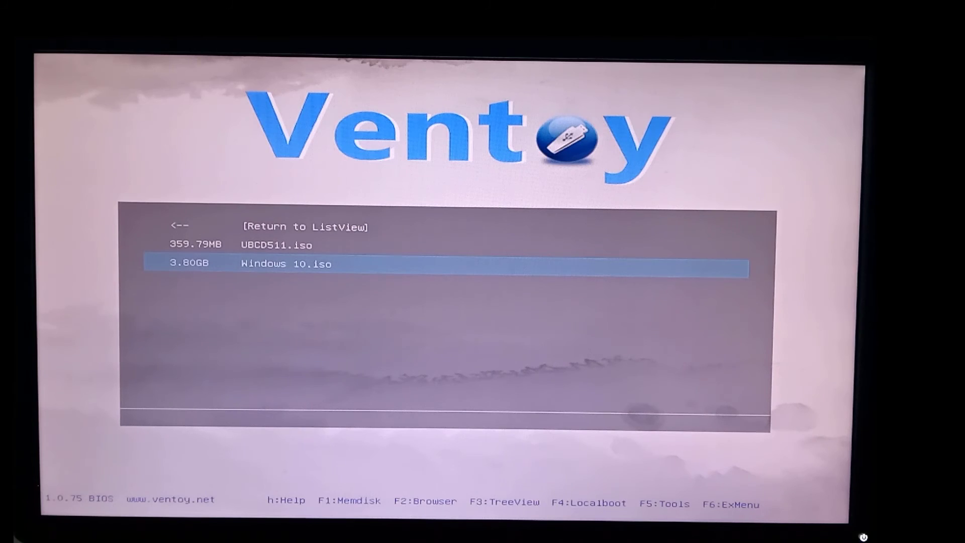
key("Return")
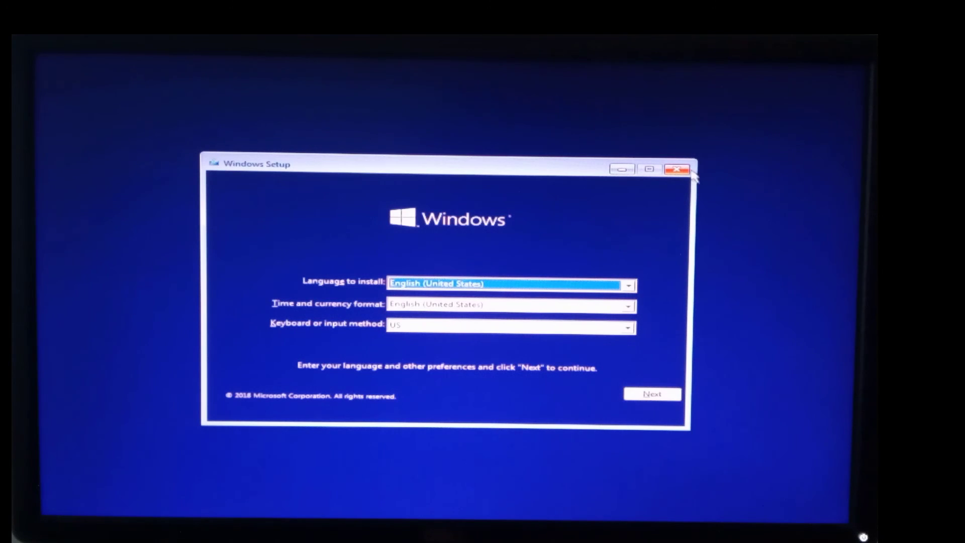
left_click(675, 170)
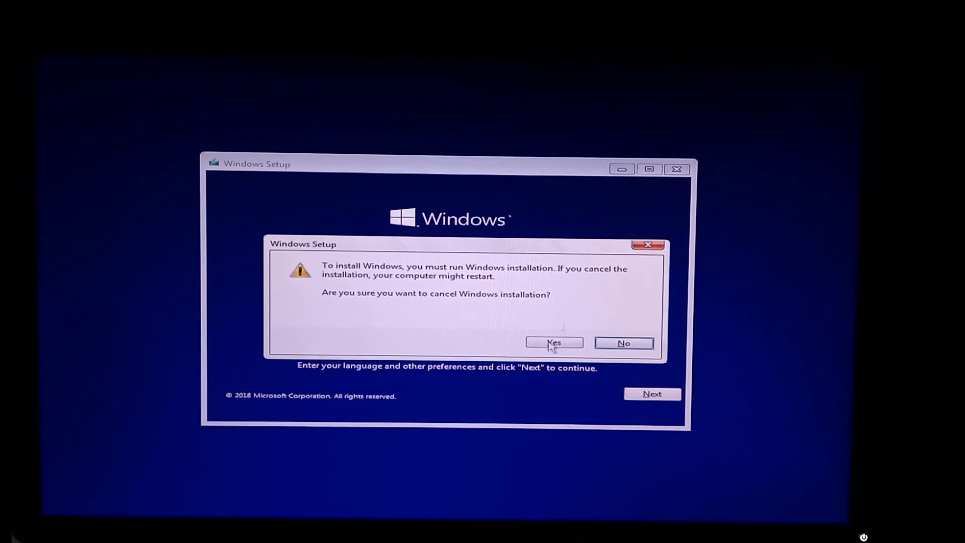